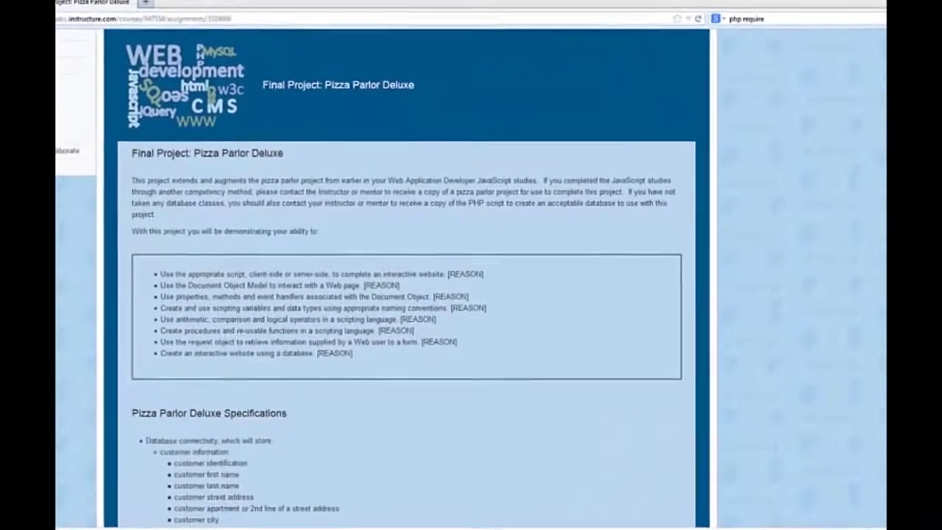
# - Scroll down the assignment to the Pizza Parlor Deluxe Specifications, database fields and required admin pages
pyautogui.scroll(-5, 471, 272)
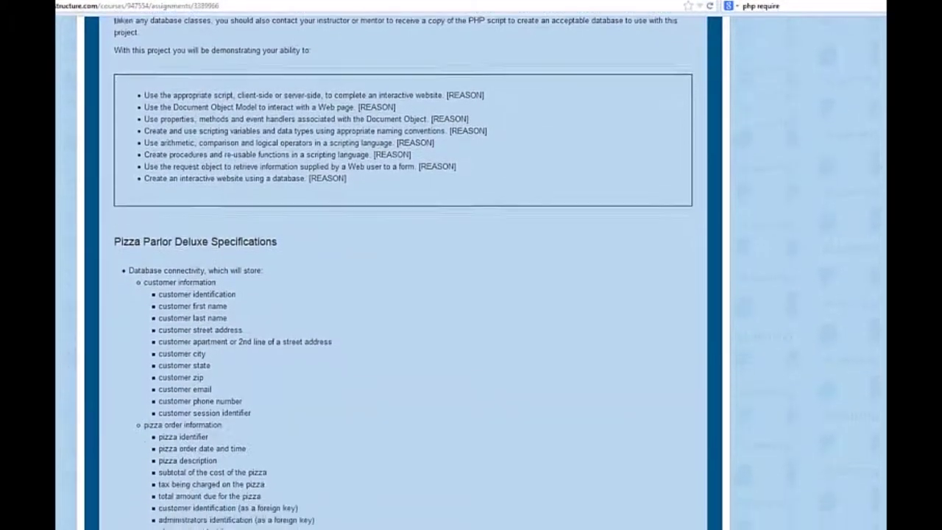
pyautogui.scroll(-4, 471, 272)
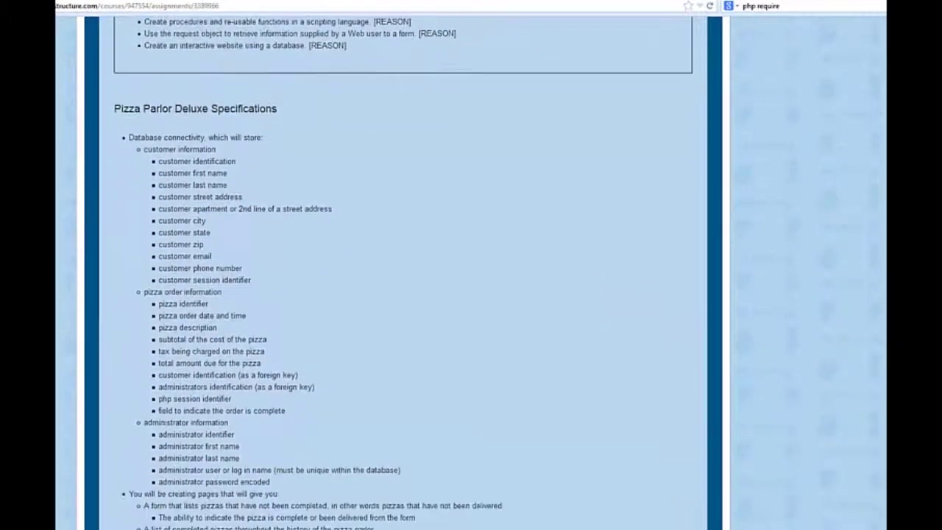
pyautogui.scroll(-1, 403, 272)
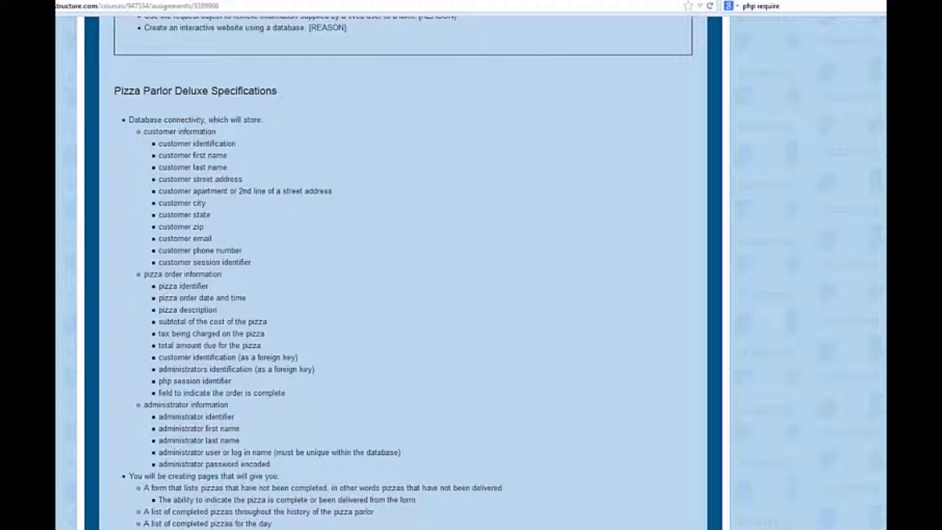
pyautogui.scroll(-3, 818, 234)
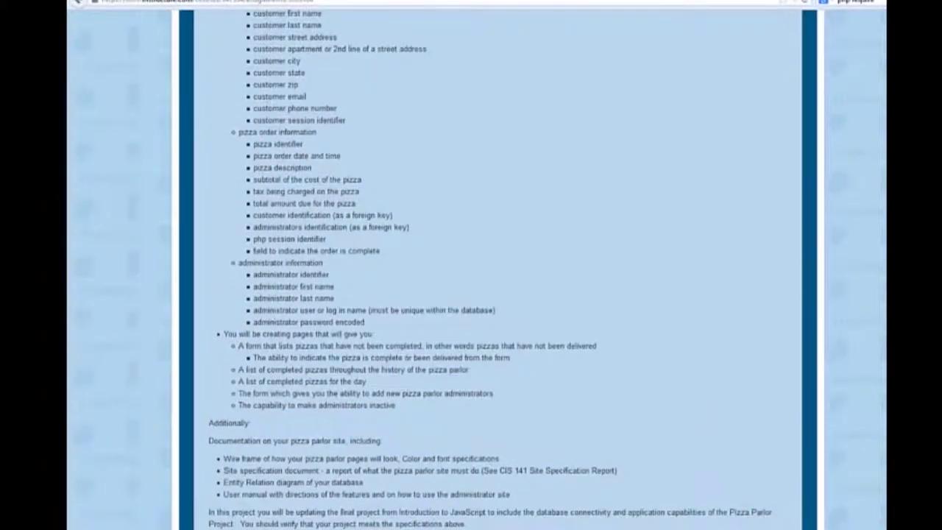
pyautogui.scroll(-3, 471, 269)
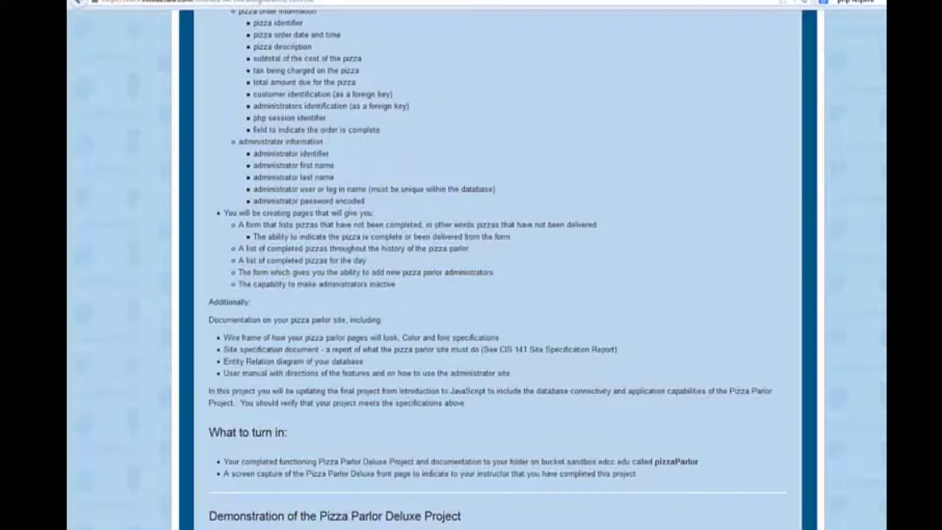
# - Scroll further down to the What to turn in requirements
pyautogui.scroll(-3, 876, 239)
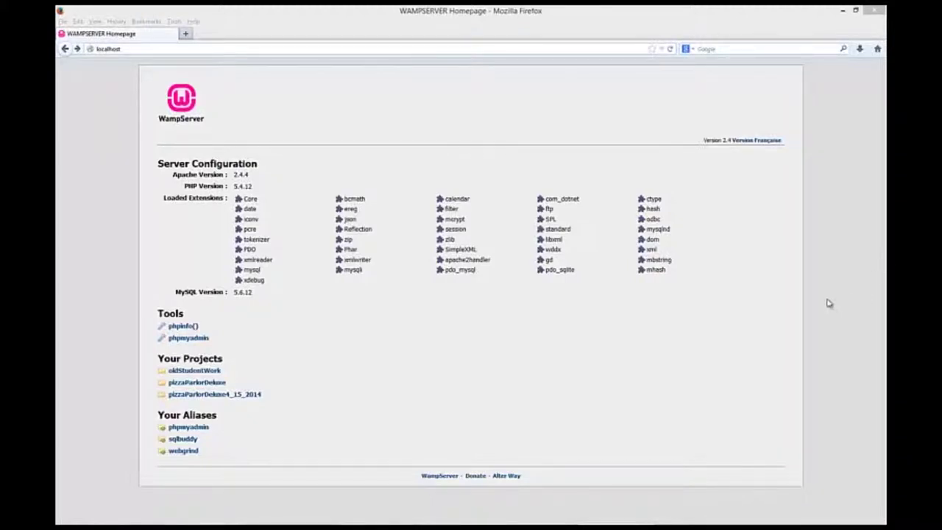
# - Open the pizzaParlorDeluxe4_15_2014 project's db folder and run the database creation script
pyautogui.click(235, 397)
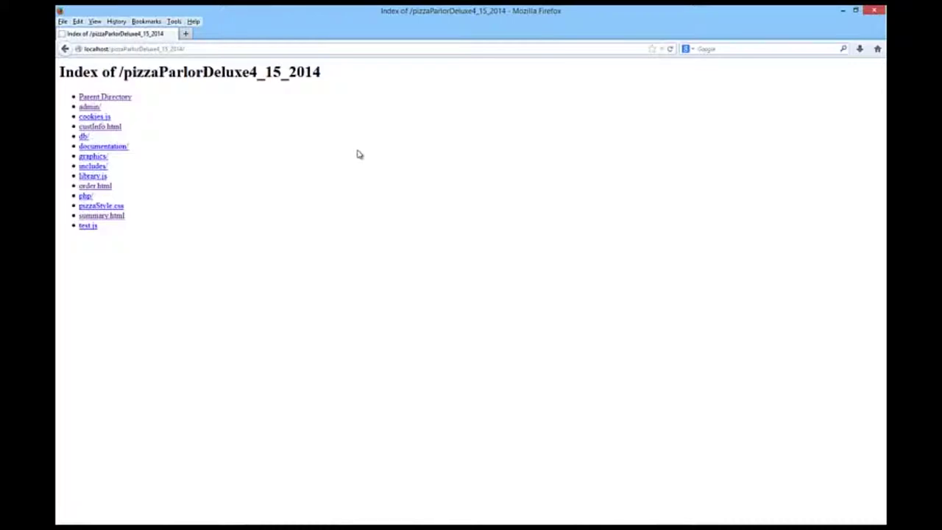
pyautogui.click(82, 138)
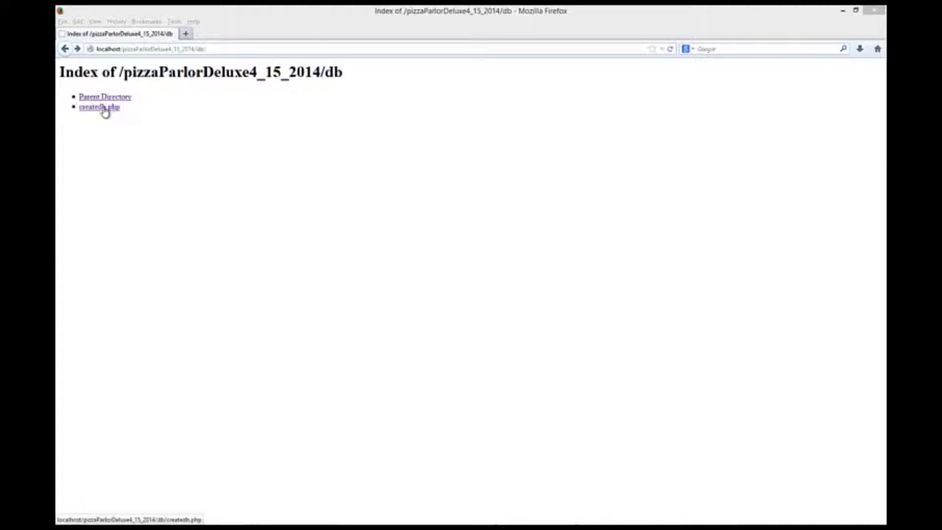
pyautogui.click(104, 108)
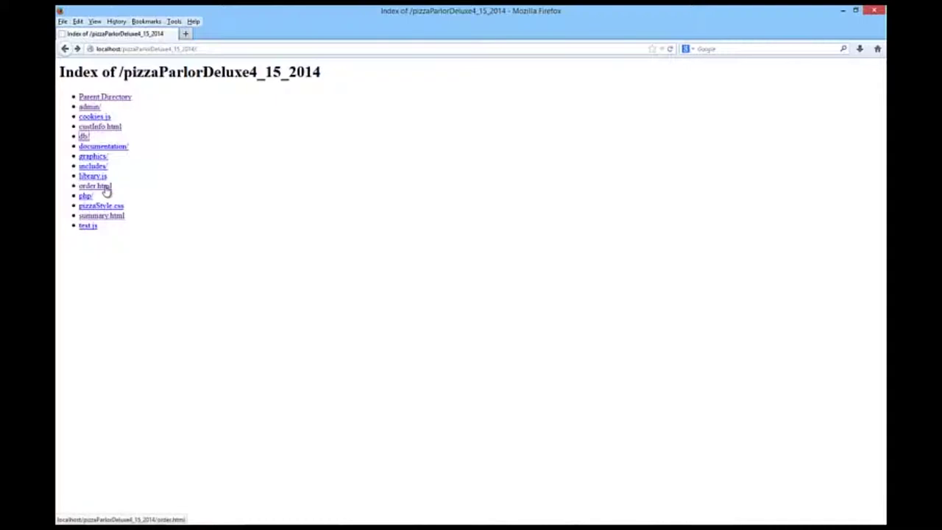
# - On the order page, choose a 20" deep dish build-your-own pizza
pyautogui.click(104, 187)
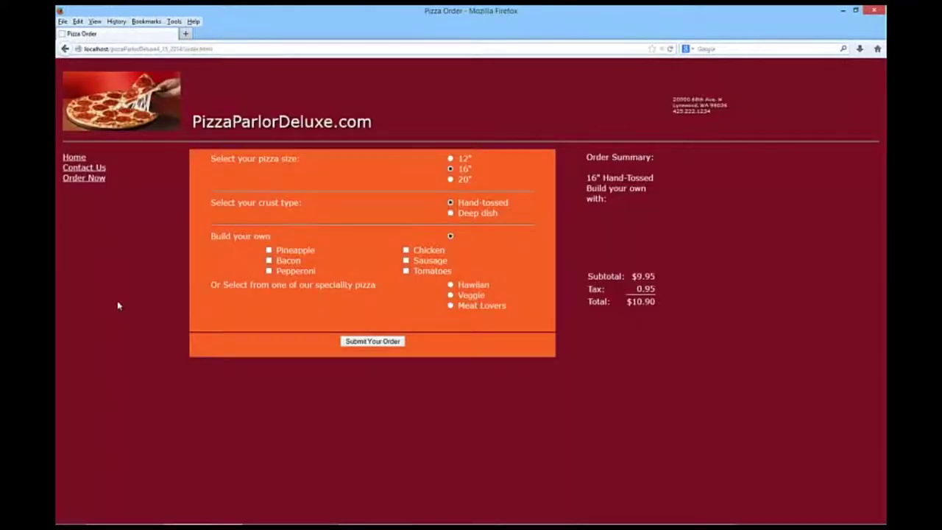
pyautogui.click(451, 180)
pyautogui.click(451, 214)
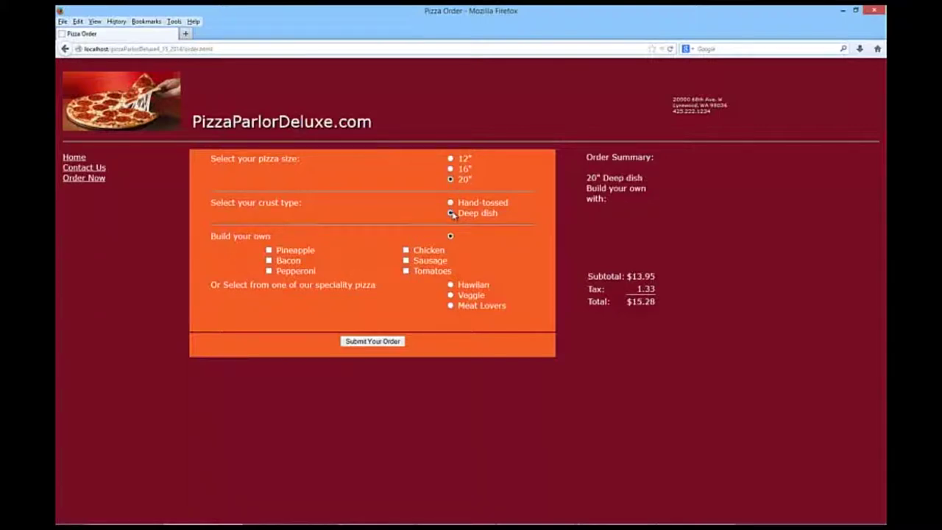
pyautogui.click(450, 285)
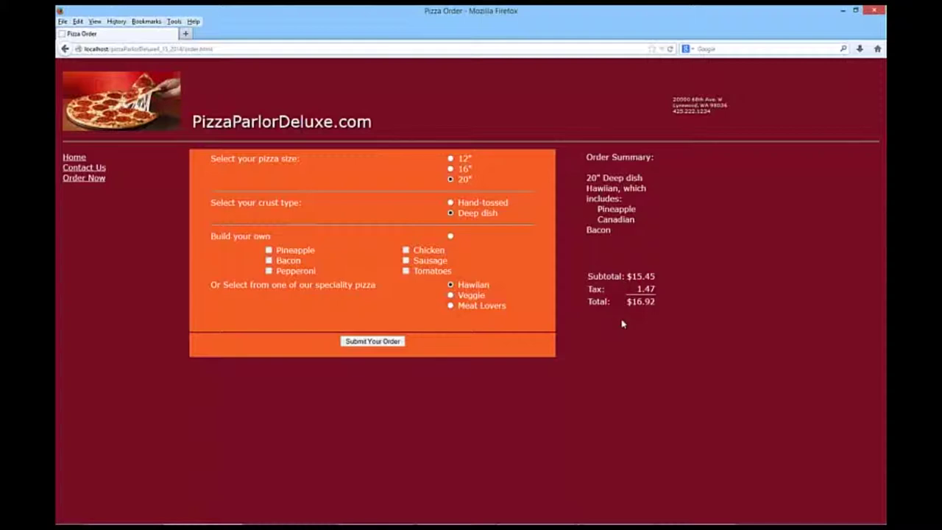
pyautogui.click(451, 296)
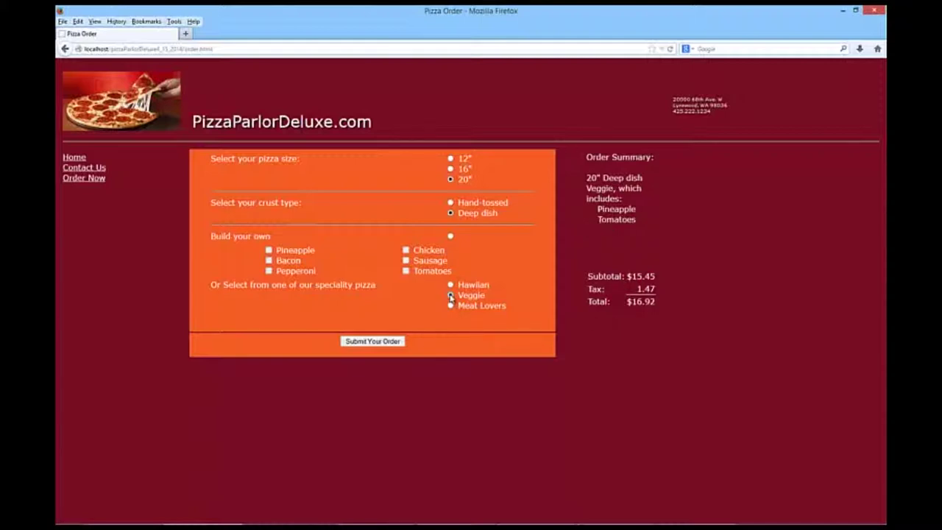
pyautogui.click(451, 203)
pyautogui.click(451, 213)
pyautogui.click(450, 236)
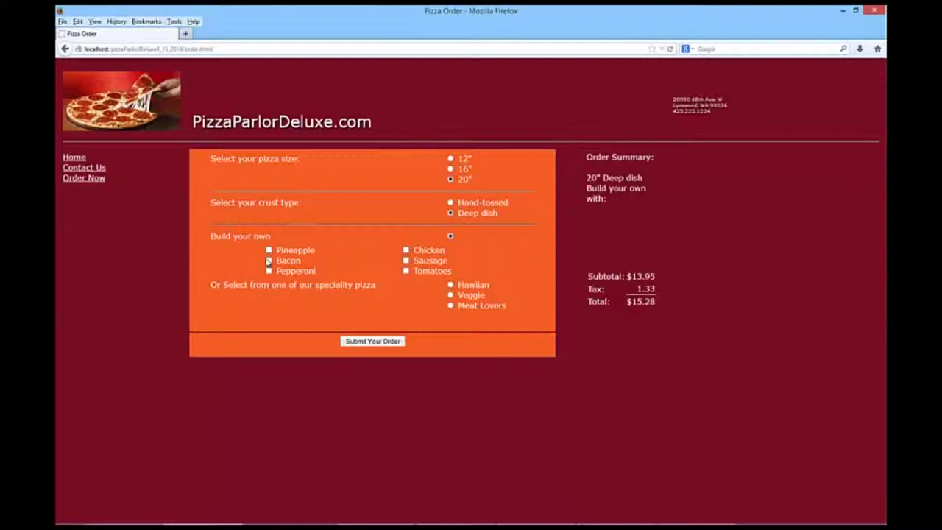
# - Add bacon, pepperoni, sausage and chicken toppings and submit the pizza choices
pyautogui.click(269, 261)
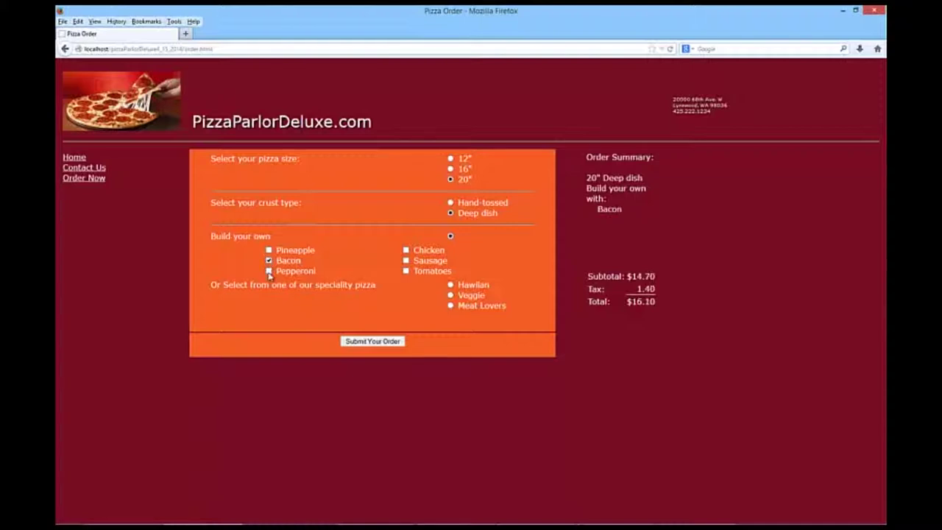
pyautogui.click(269, 271)
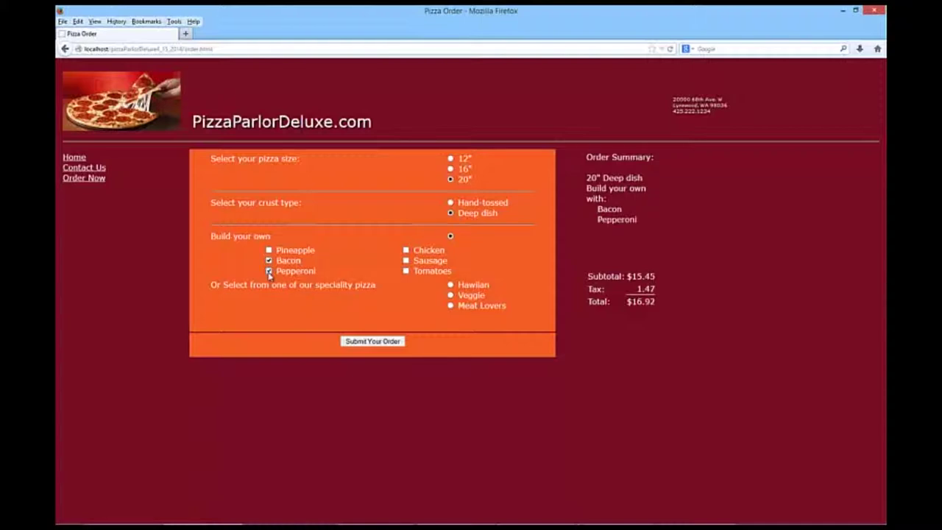
pyautogui.click(406, 260)
pyautogui.click(406, 250)
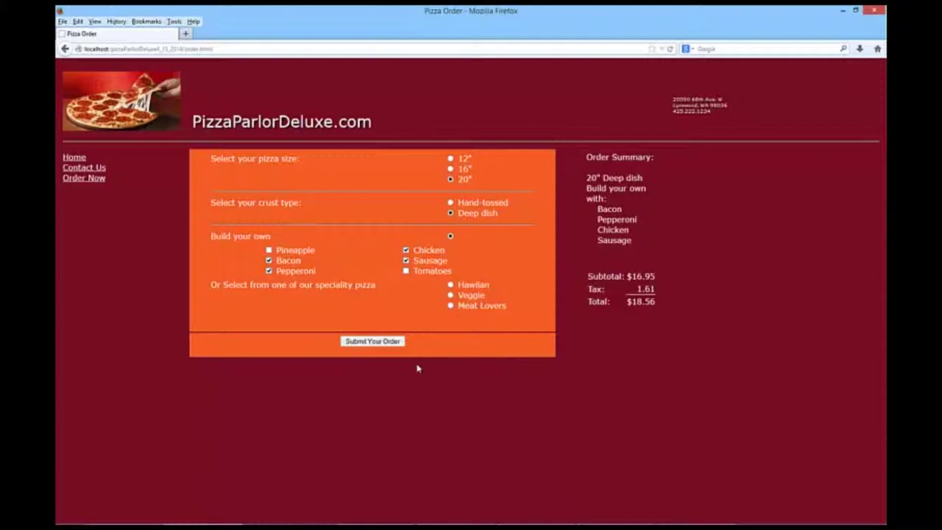
pyautogui.click(372, 342)
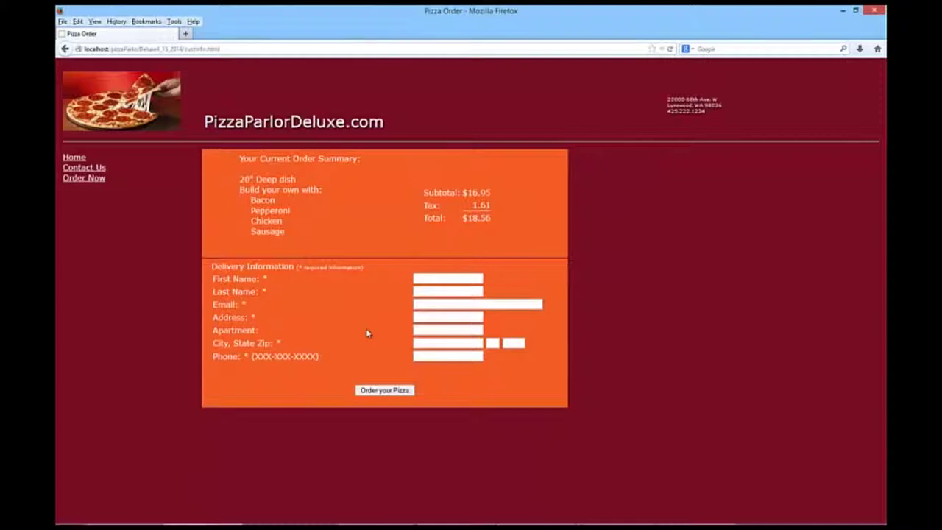
pyautogui.click(460, 280)
# - Enter the customer's first name, last name and e-mail address
pyautogui.press('Tab')
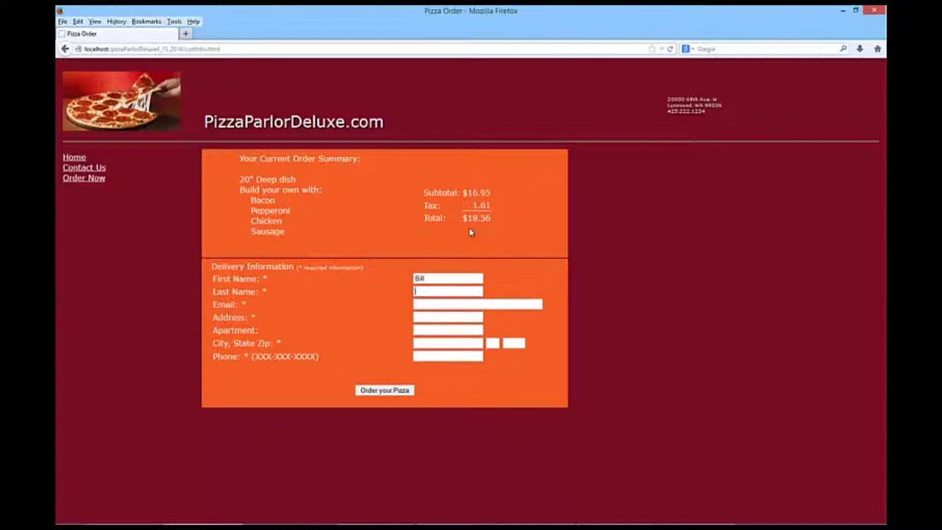
pyautogui.press('Tab')
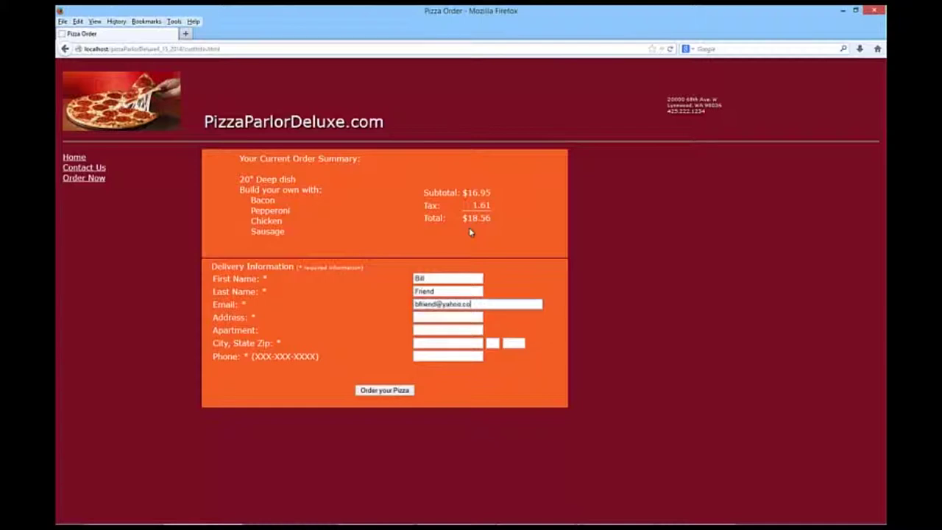
pyautogui.press('Tab')
# - Fill in the customer's street address, city, state, zip code and phone, then place the order
pyautogui.write('2000')
pyautogui.press('Down')
pyautogui.press('Tab')
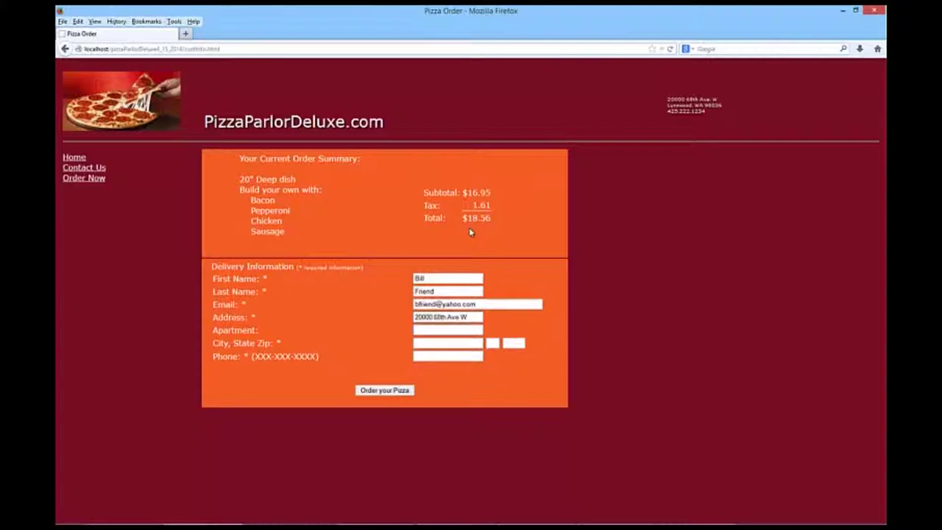
pyautogui.press('Tab')
pyautogui.write('Lyn')
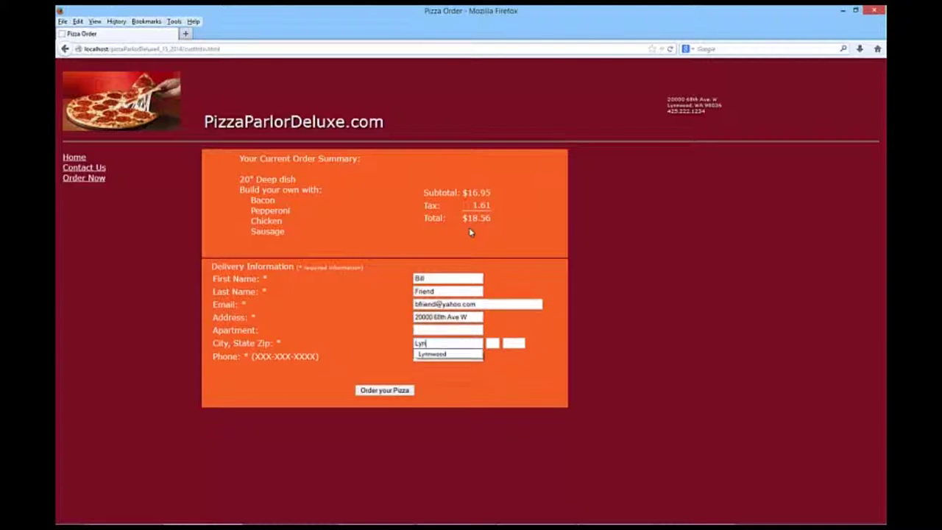
pyautogui.write('nwood')
pyautogui.press('Tab')
pyautogui.write('WA')
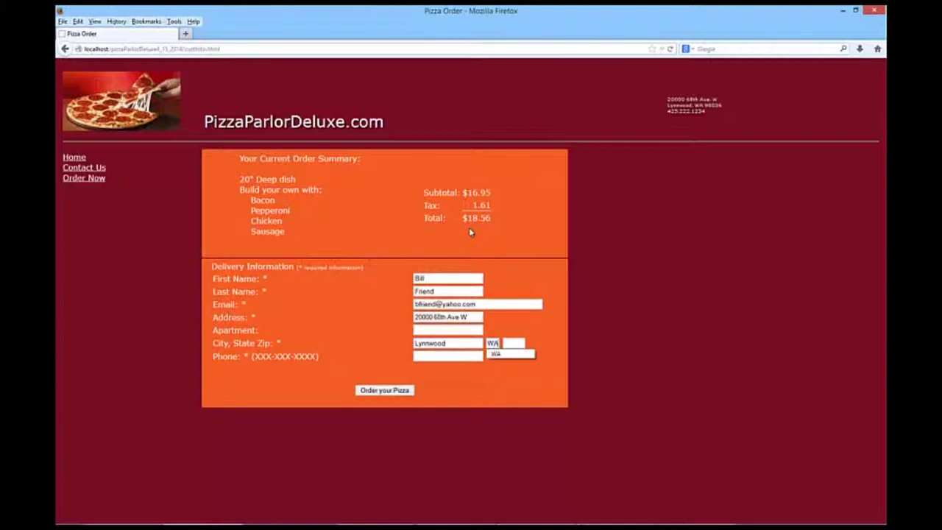
pyautogui.press('Tab')
pyautogui.write('98')
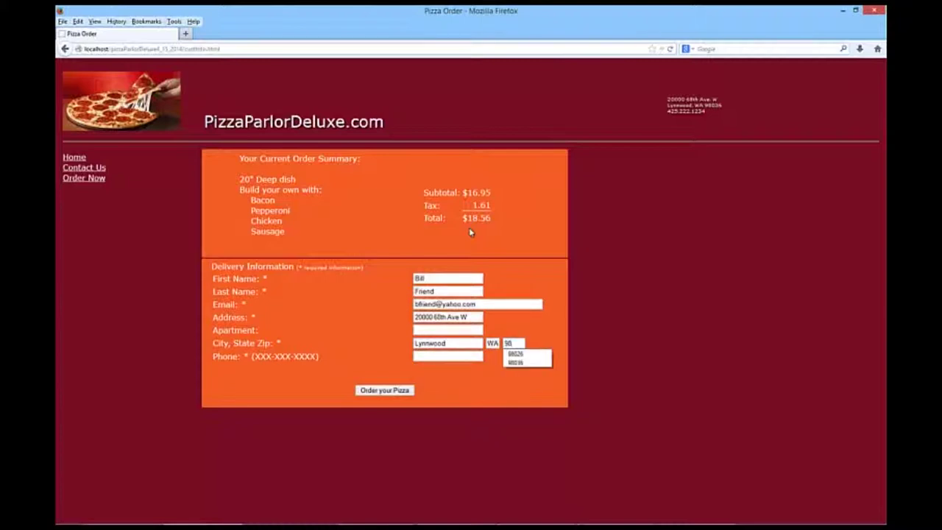
pyautogui.write('036')
pyautogui.press('Tab')
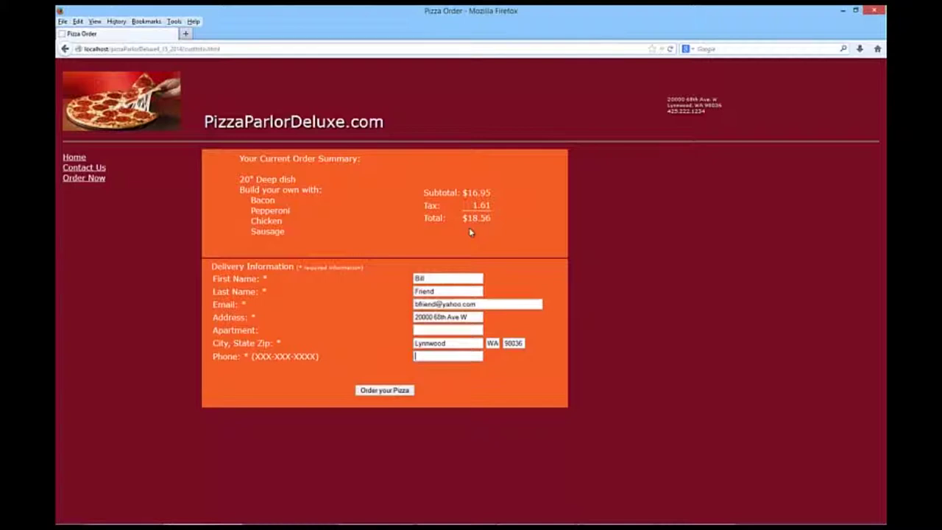
pyautogui.write('425')
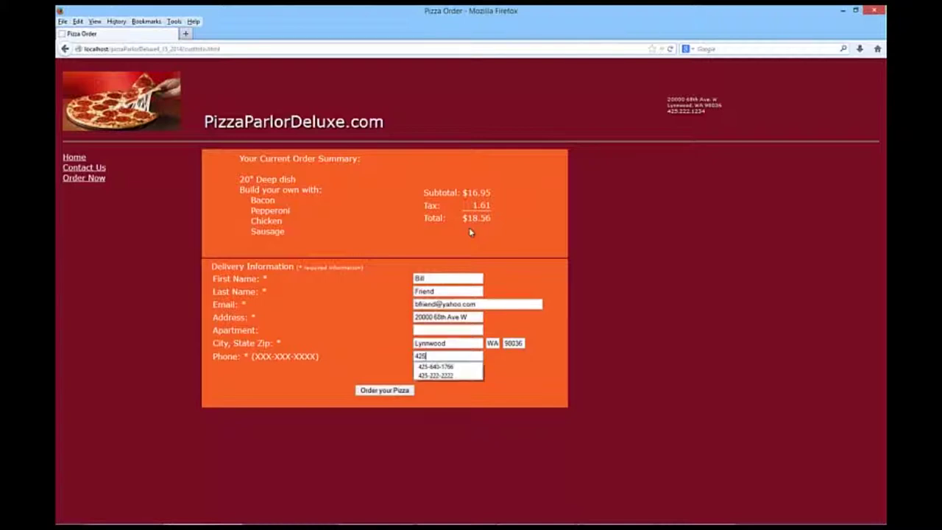
pyautogui.write('-111-')
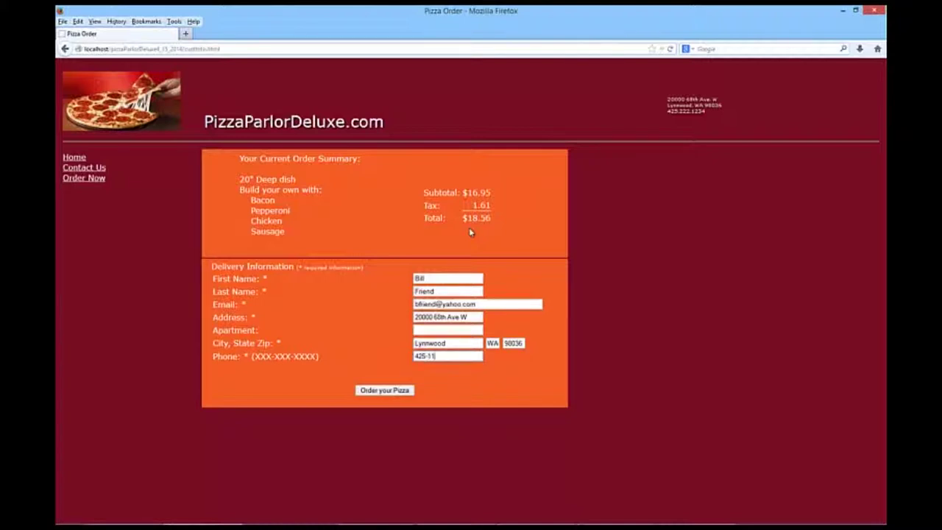
pyautogui.write('1111')
pyautogui.click(384, 391)
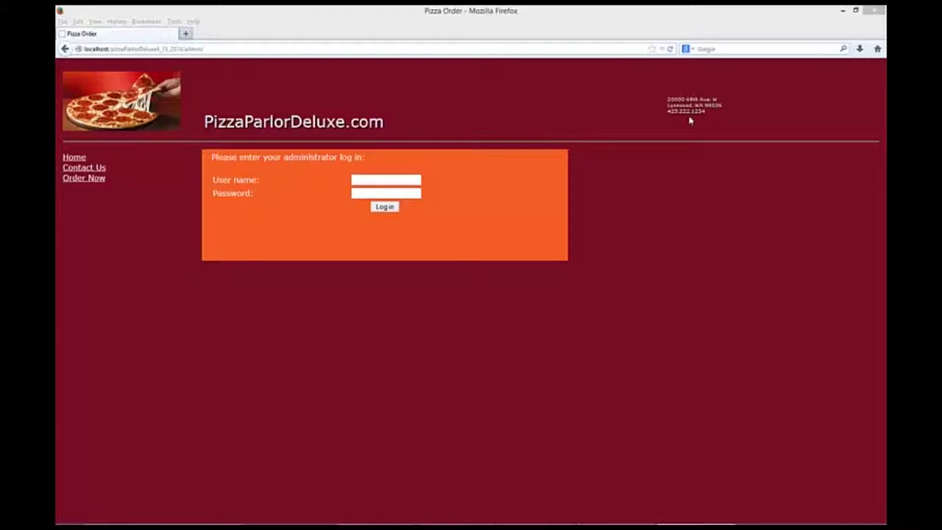
# - Log in to the admin area with the default administrator user name and password
pyautogui.click(389, 181)
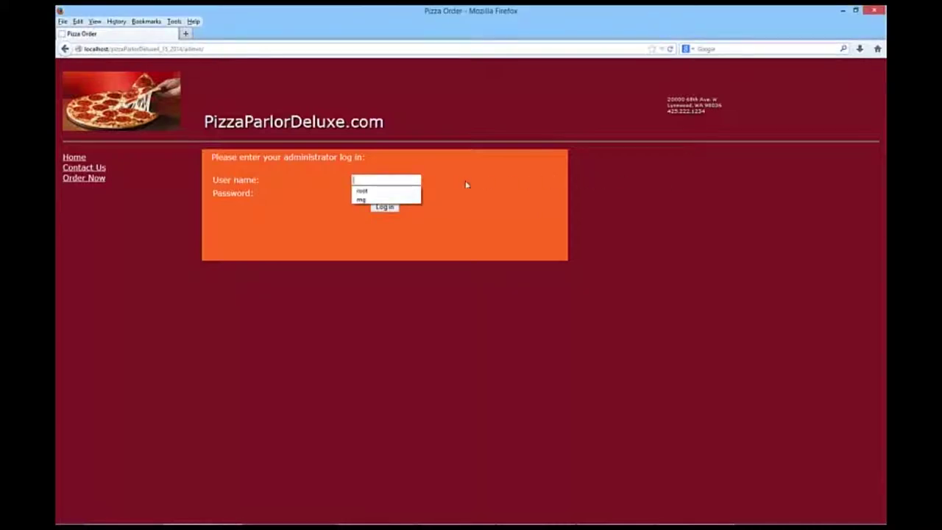
pyautogui.click(750, 157)
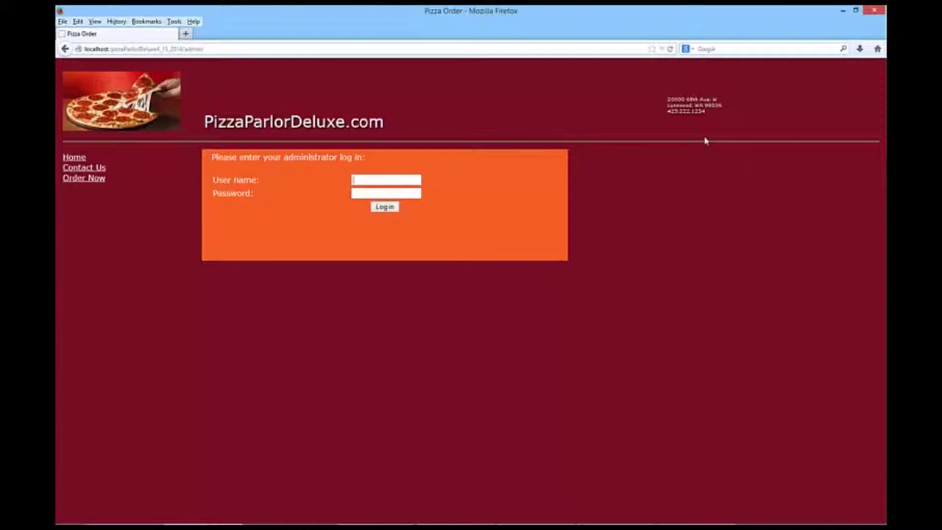
pyautogui.write('default')
pyautogui.press('Tab')
pyautogui.write('pass')
pyautogui.write('@word1')
pyautogui.click(385, 207)
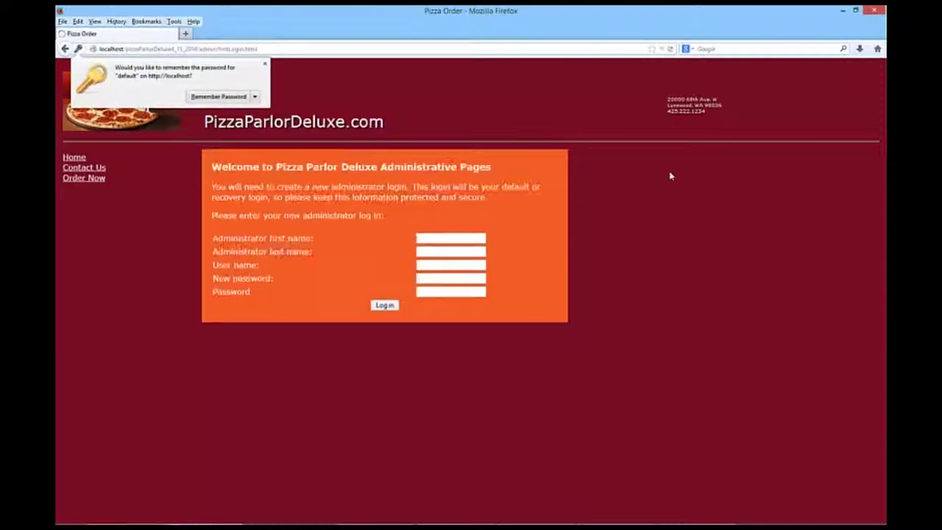
# - Submit the new administrator's name, user name and matching password entries
pyautogui.click(266, 64)
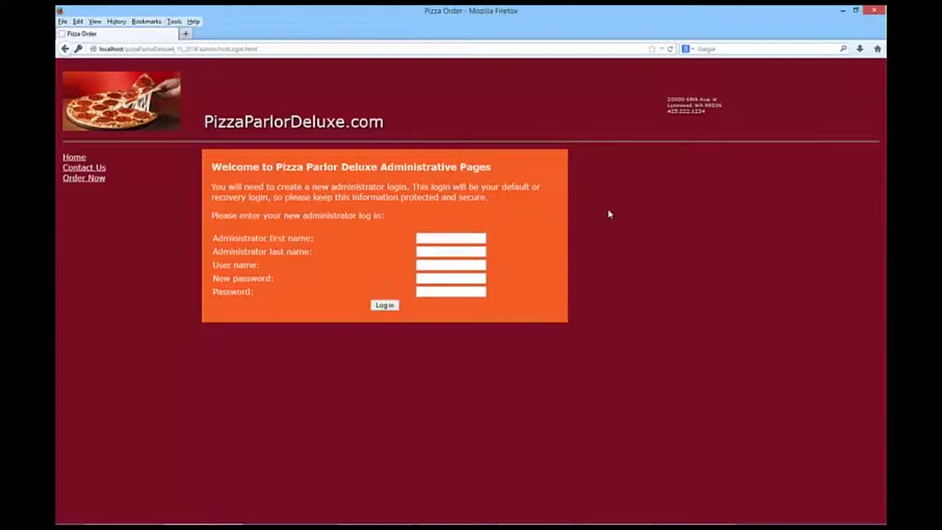
pyautogui.write('Minnie')
pyautogui.press('Tab')
pyautogui.write('MouseMinnie')
pyautogui.press('Tab')
pyautogui.write('12345678')
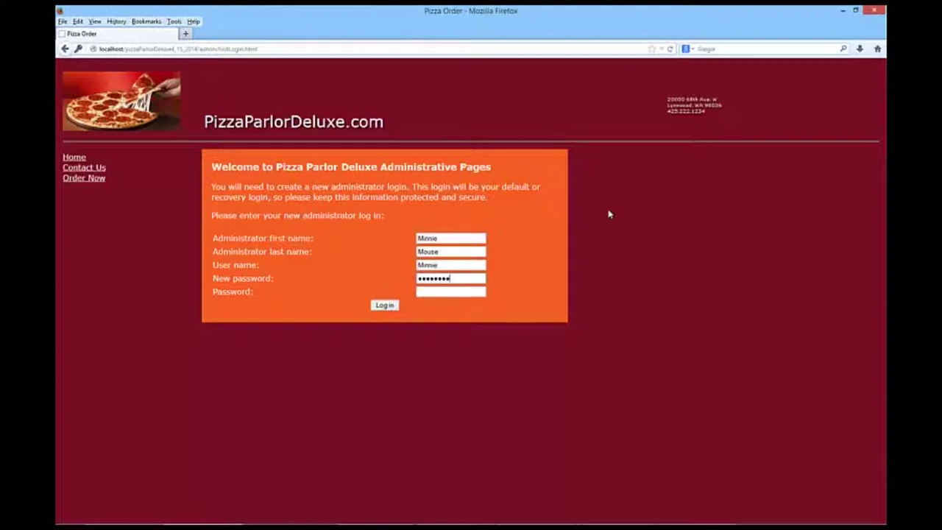
pyautogui.write('9')
pyautogui.press('Tab')
pyautogui.write('123456789')
pyautogui.click(386, 307)
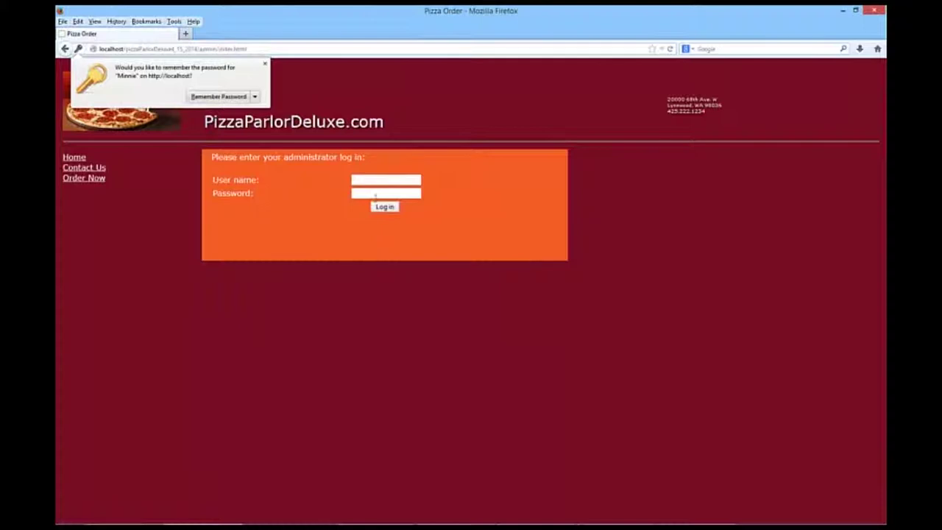
# - Log in with the new administrator's user name and password, then view incomplete orders
pyautogui.click(264, 64)
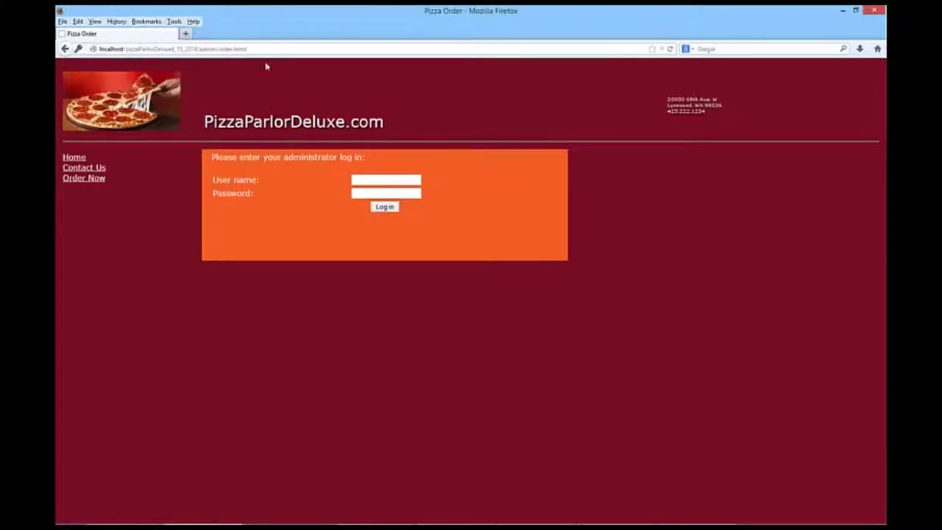
pyautogui.click(396, 181)
pyautogui.write('Minnie')
pyautogui.press('Tab')
pyautogui.write('password1')
pyautogui.click(384, 208)
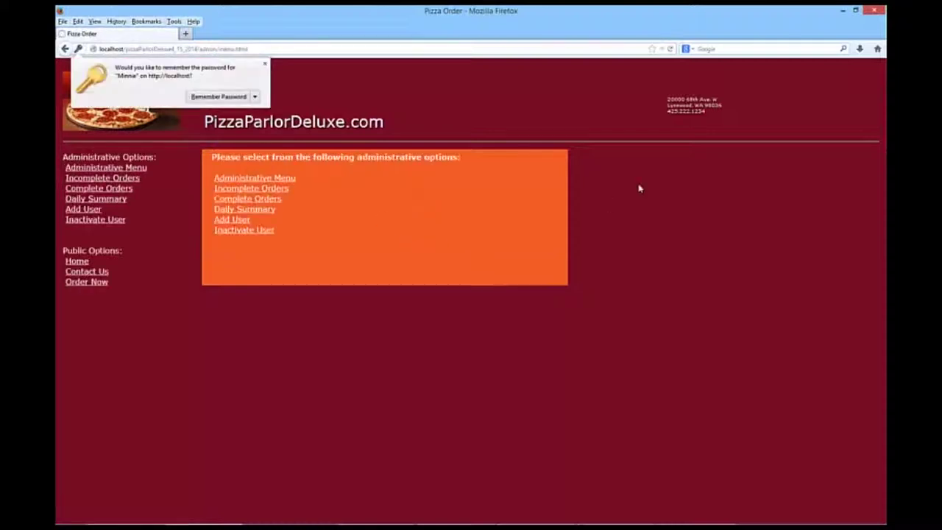
pyautogui.click(265, 64)
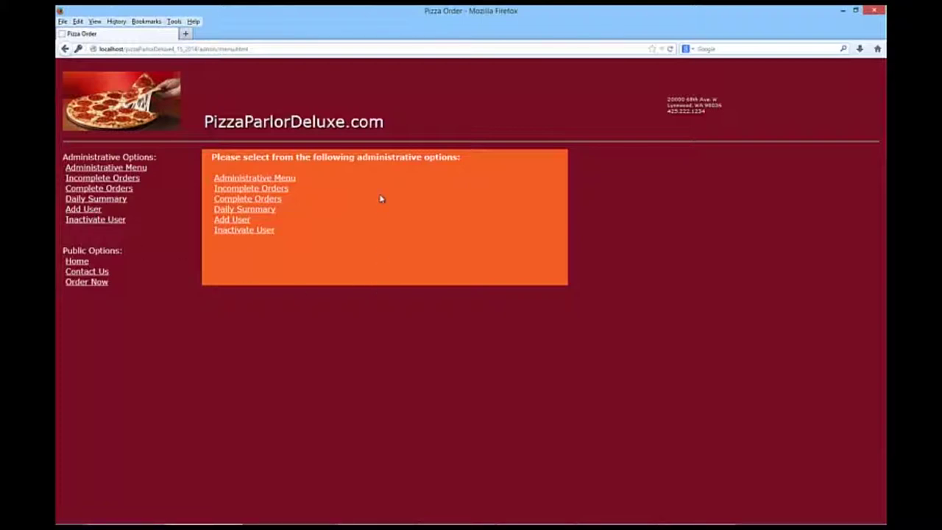
pyautogui.click(259, 191)
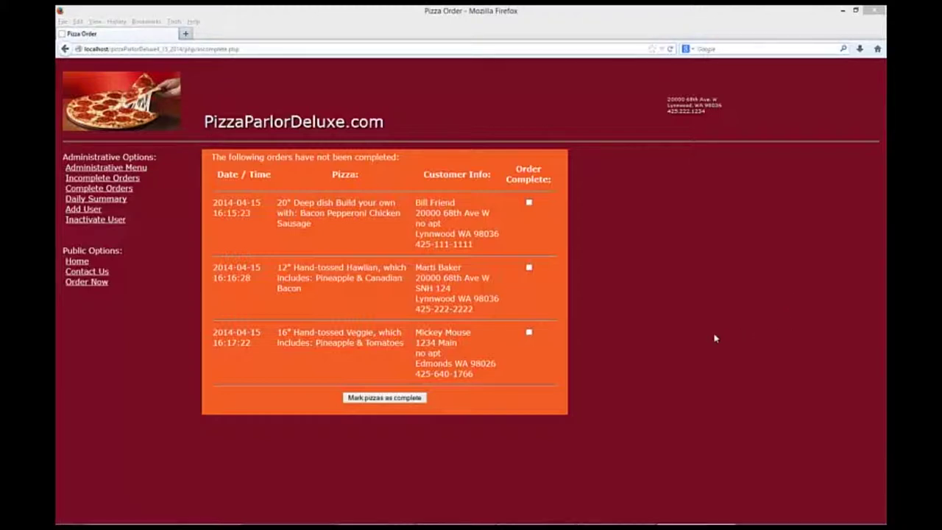
# - Mark the 16" Veggie and 12" Hawaiian orders complete, then view the daily summary
pyautogui.click(529, 332)
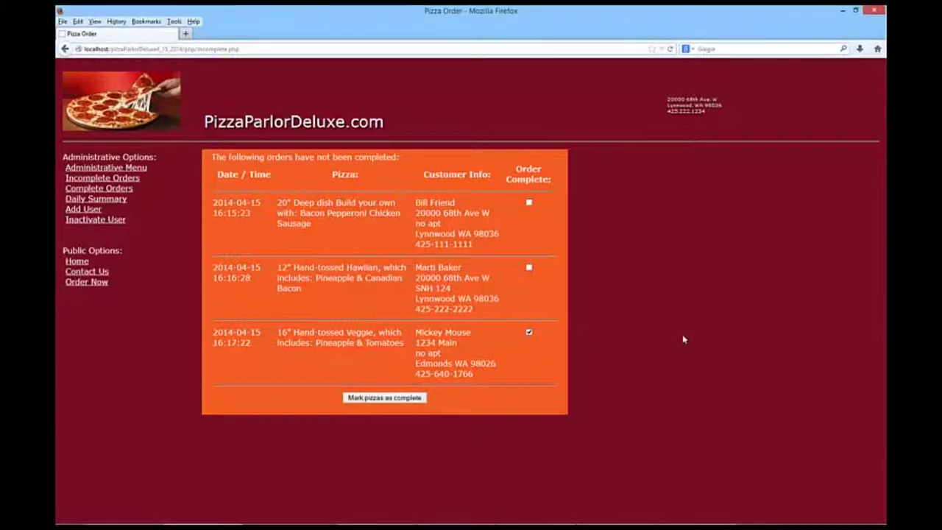
pyautogui.click(400, 398)
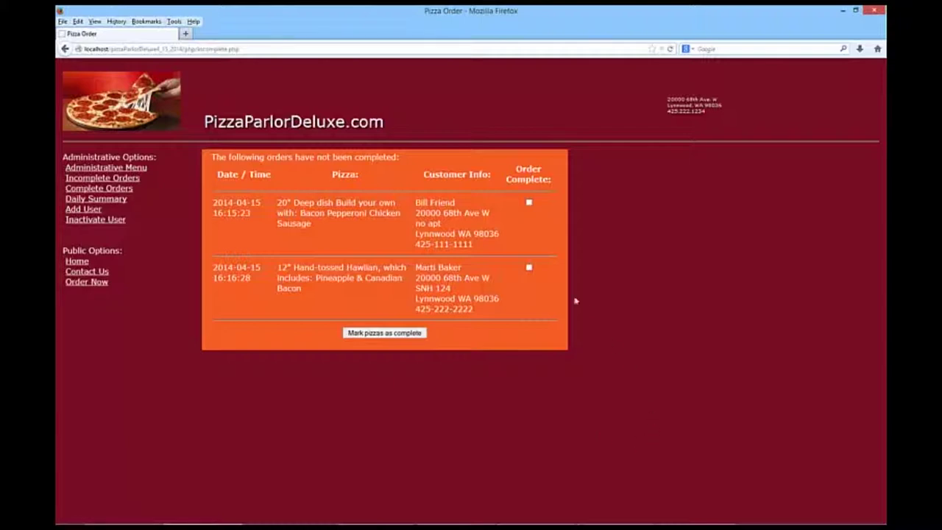
pyautogui.click(530, 268)
pyautogui.click(384, 333)
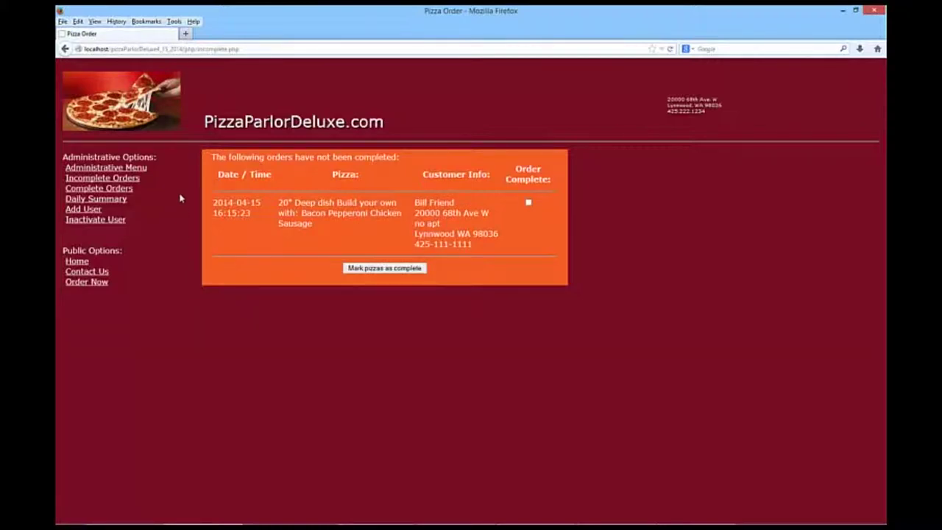
pyautogui.click(119, 205)
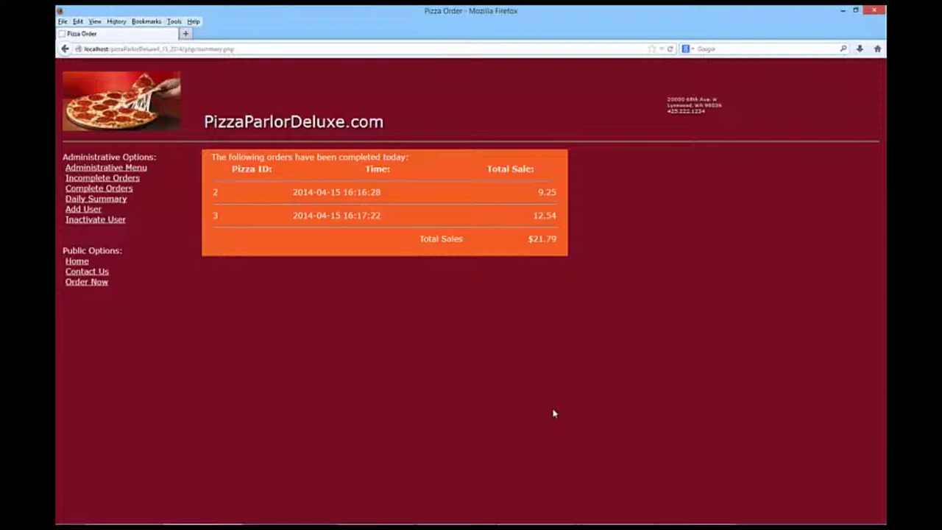
# - View the Complete Orders list, then return to Incomplete Orders
pyautogui.click(124, 191)
pyautogui.click(119, 183)
# - Mark the remaining deep-dish order complete, then check the daily summary shows three orders totalling $40.35
pyautogui.click(528, 202)
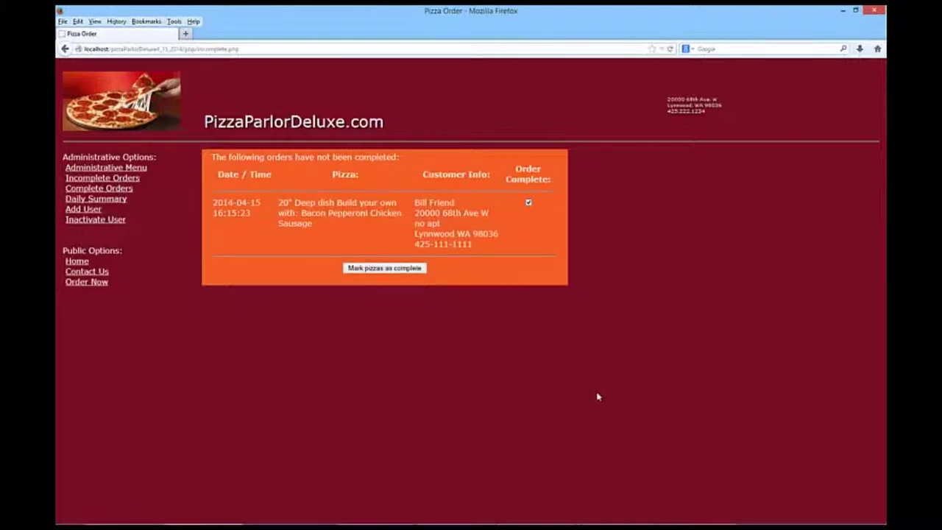
pyautogui.click(396, 269)
pyautogui.click(122, 189)
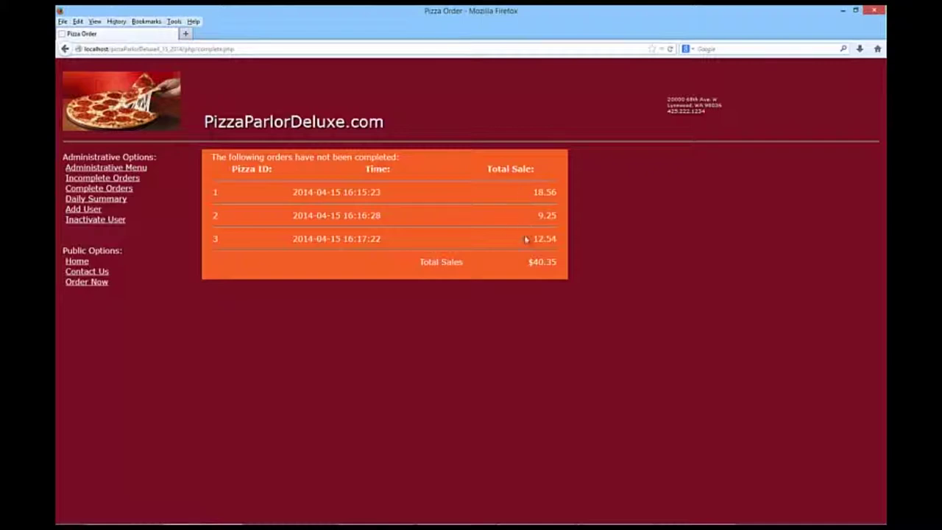
pyautogui.click(118, 200)
# - Enter the new admin's first name, last name and login on the add-user form
pyautogui.click(71, 211)
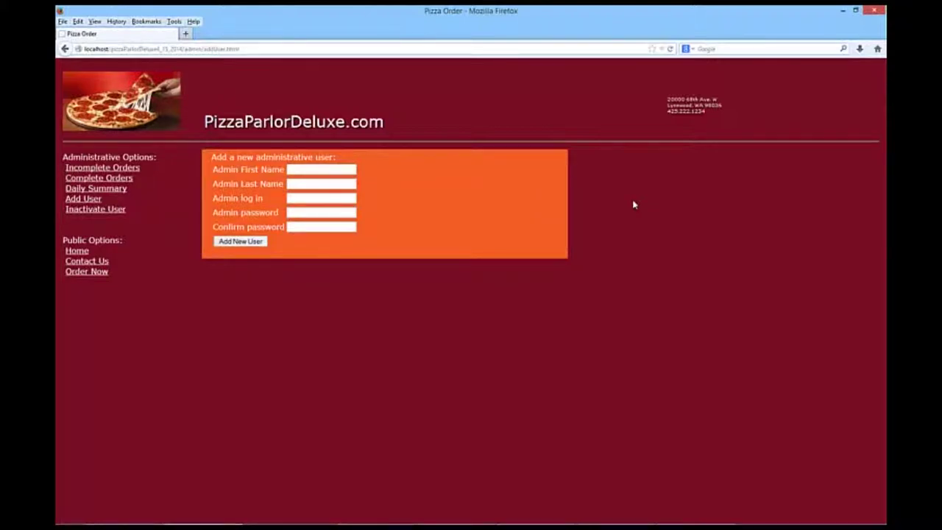
pyautogui.write('Russell')
pyautogui.press('Tab')
pyautogui.write('Wilson')
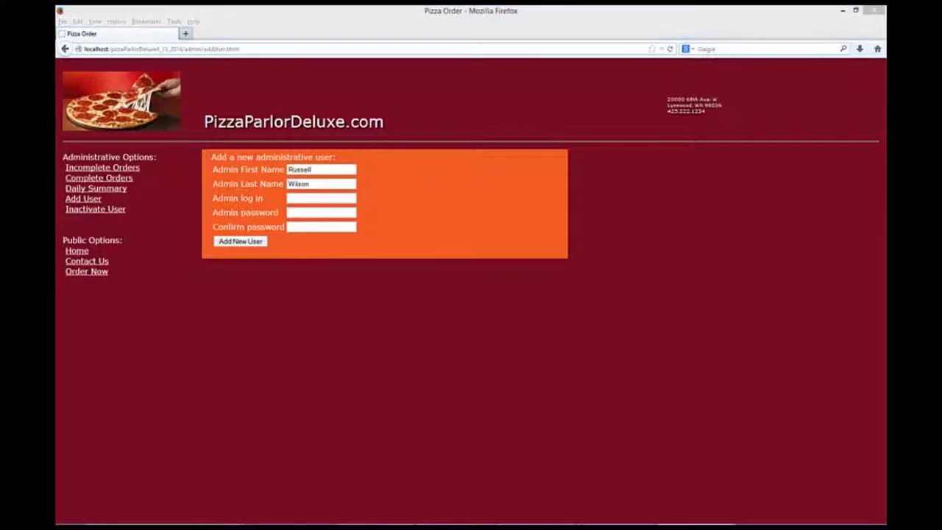
pyautogui.click(331, 200)
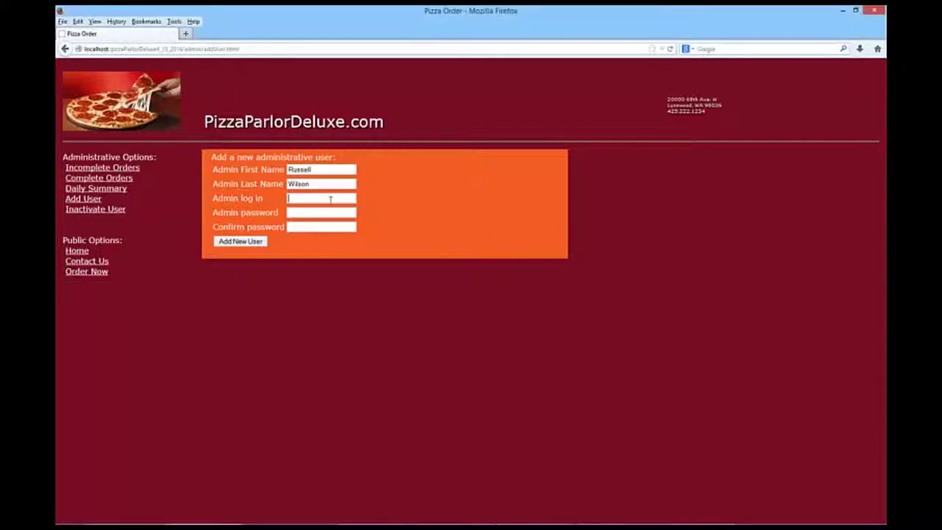
pyautogui.write('Russell')
# - Enter the admin password and confirmation, then re-enter both as a matching longer password
pyautogui.press('Tab')
pyautogui.write('1234')
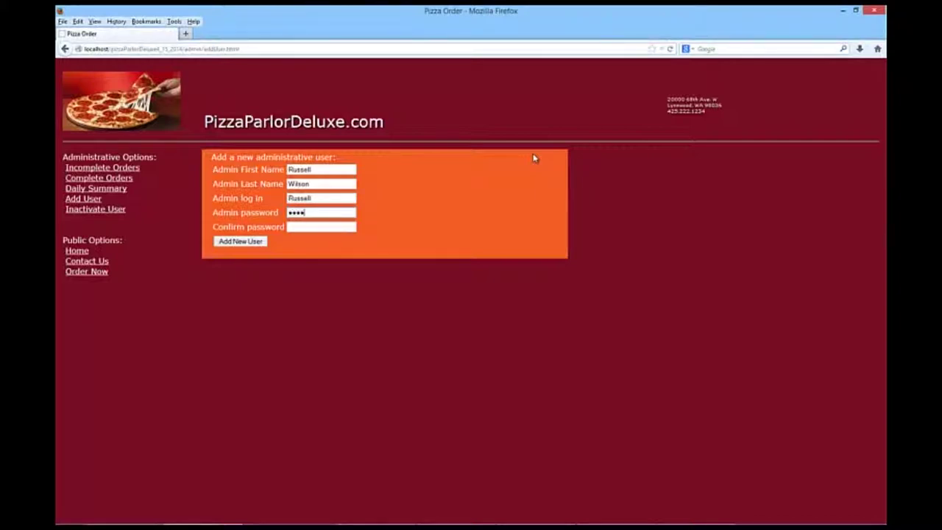
pyautogui.write('567')
pyautogui.press('Tab')
pyautogui.write('1234567')
pyautogui.hotkey('shift', 'Tab')
pyautogui.write('12345678')
pyautogui.press('Tab')
pyautogui.write('123')
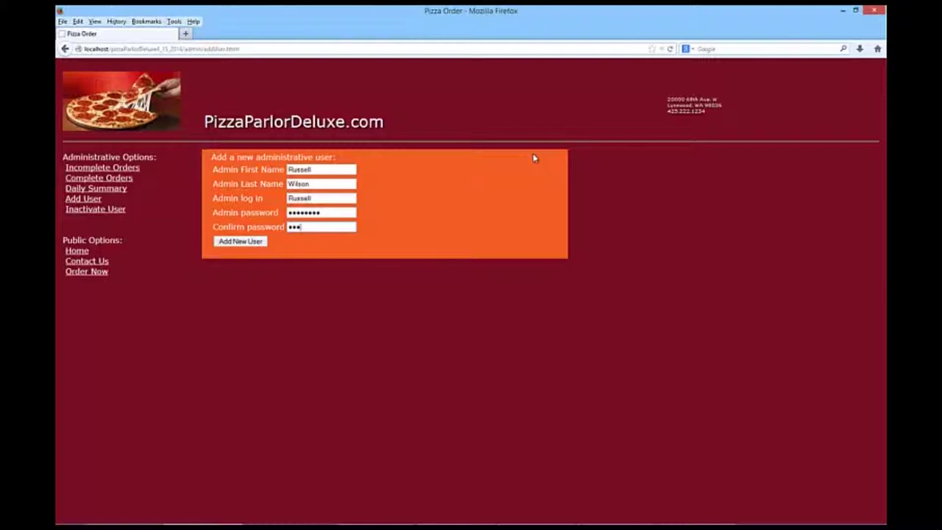
pyautogui.write('45678')
# - Create the administrative user and decline Firefox's offer to save the password
pyautogui.click(241, 243)
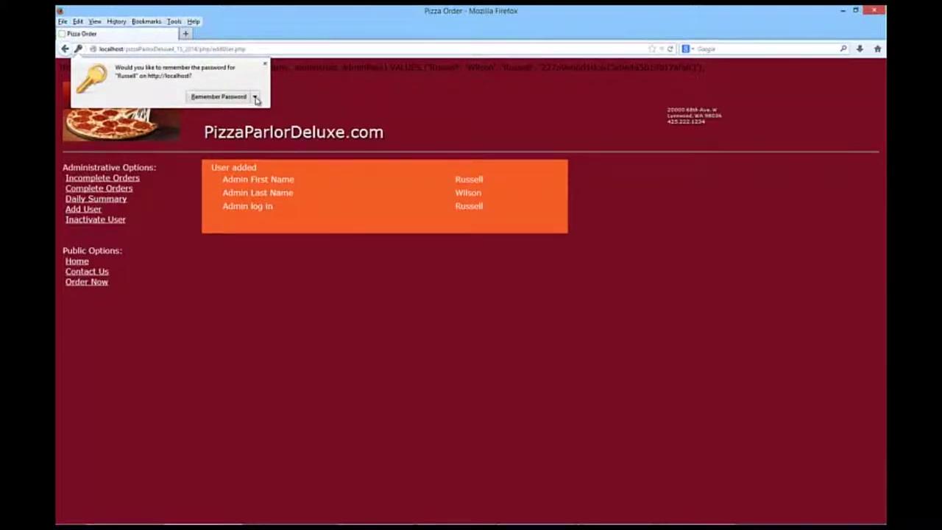
pyautogui.click(255, 98)
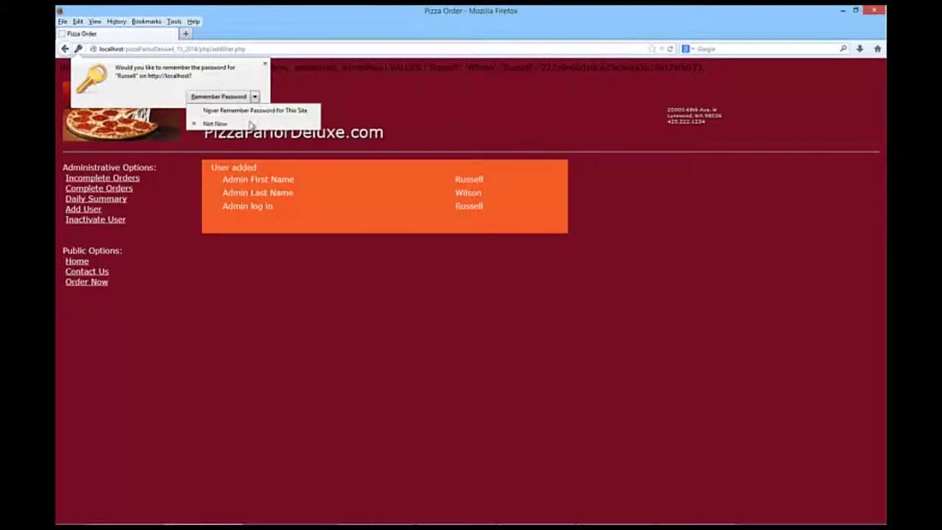
pyautogui.click(250, 125)
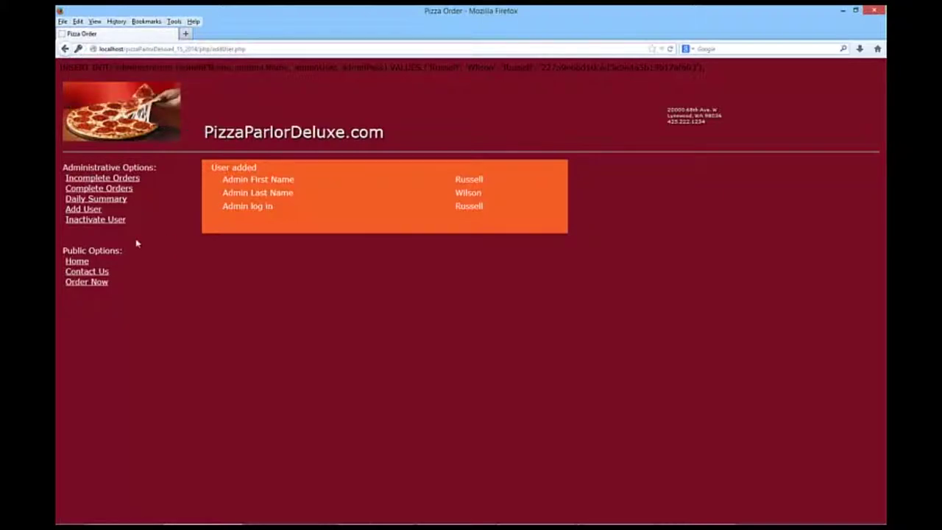
pyautogui.click(95, 219)
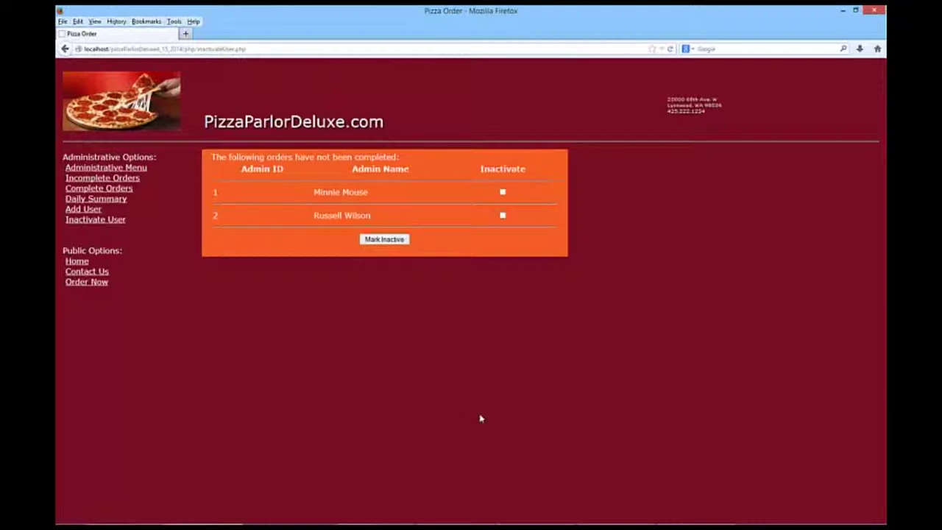
# - Mark admin ID 2 inactive so only admin ID 1 remains listed
pyautogui.click(503, 215)
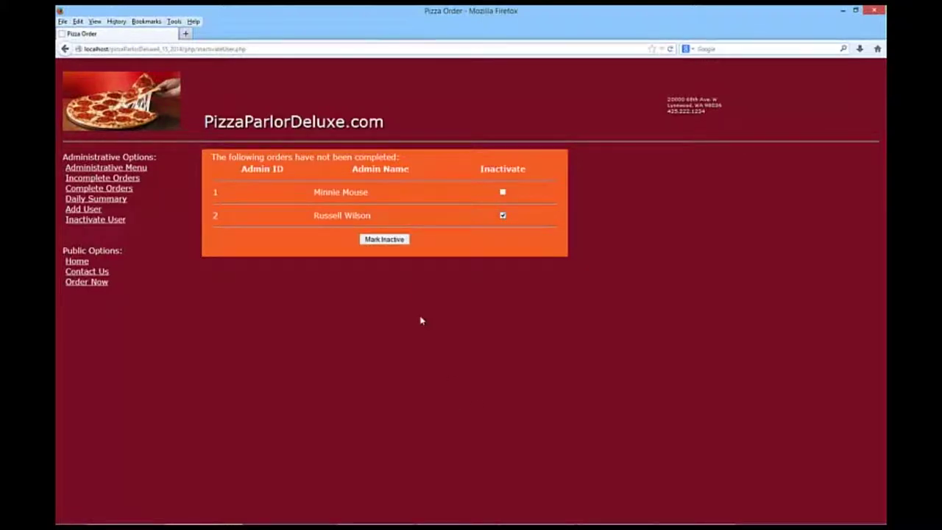
pyautogui.click(384, 239)
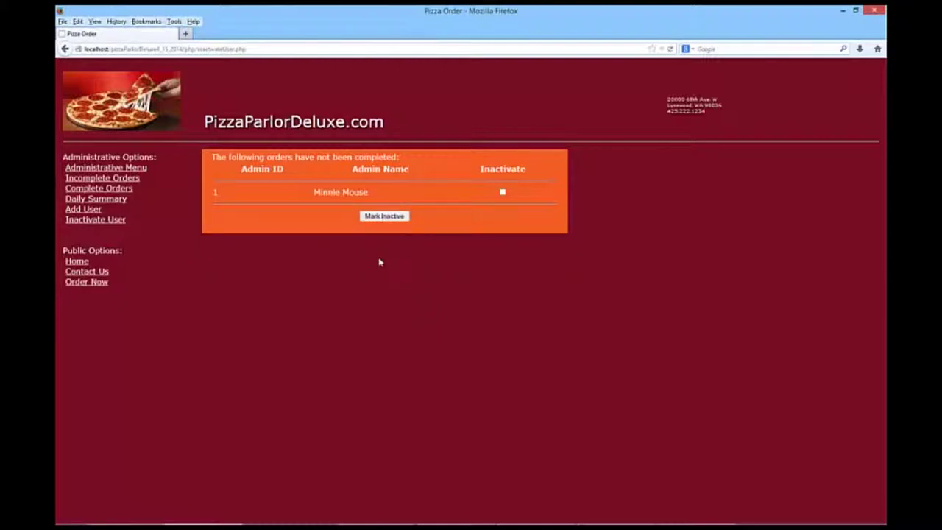